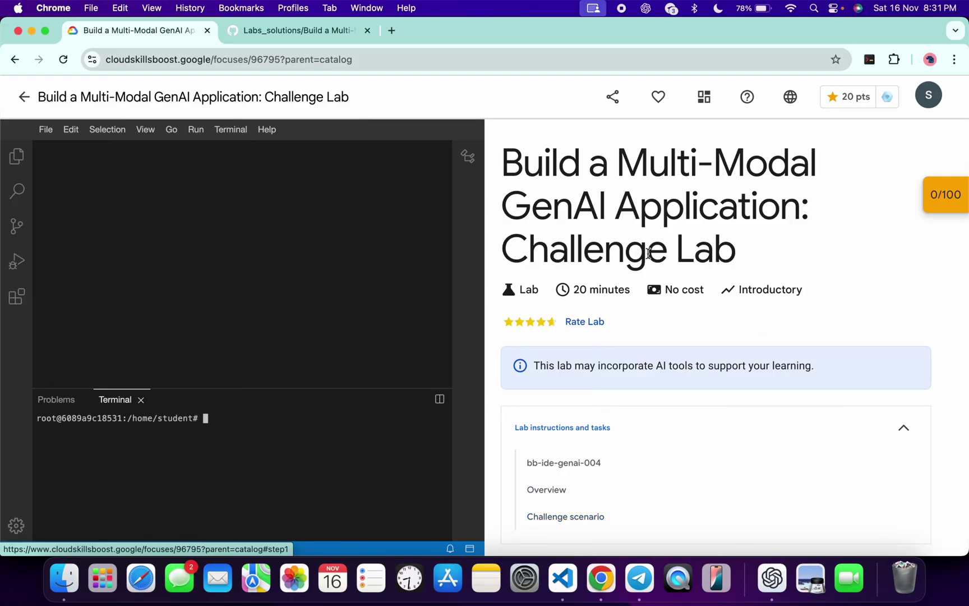
- Copy the Quick Start curl and source commands from the GitHub Labs_solutions guide
{"action": "left_click", "coordinate": [338, 31]}
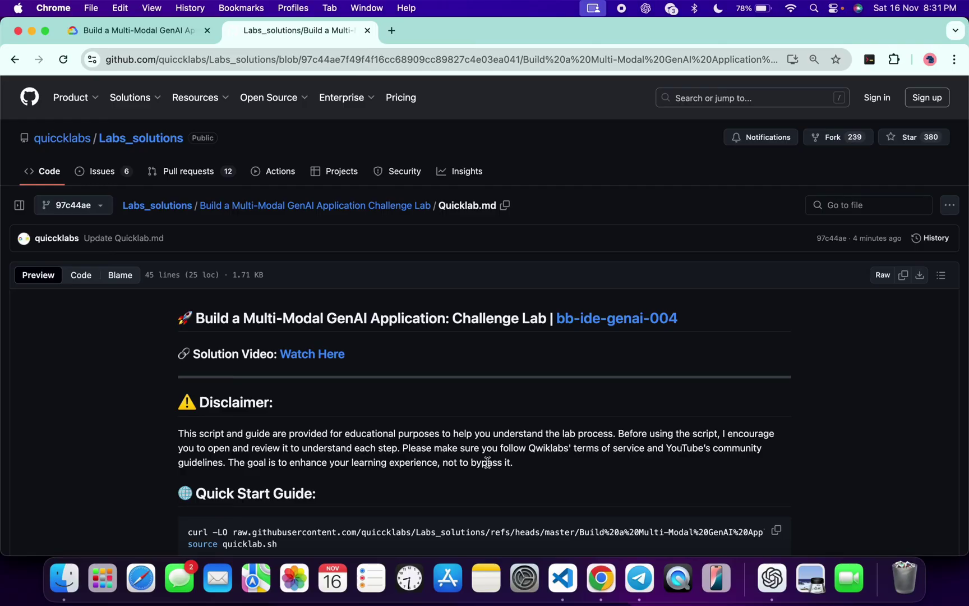
{"action": "scroll", "coordinate": [487, 462], "scroll_direction": "down", "scroll_amount": 5}
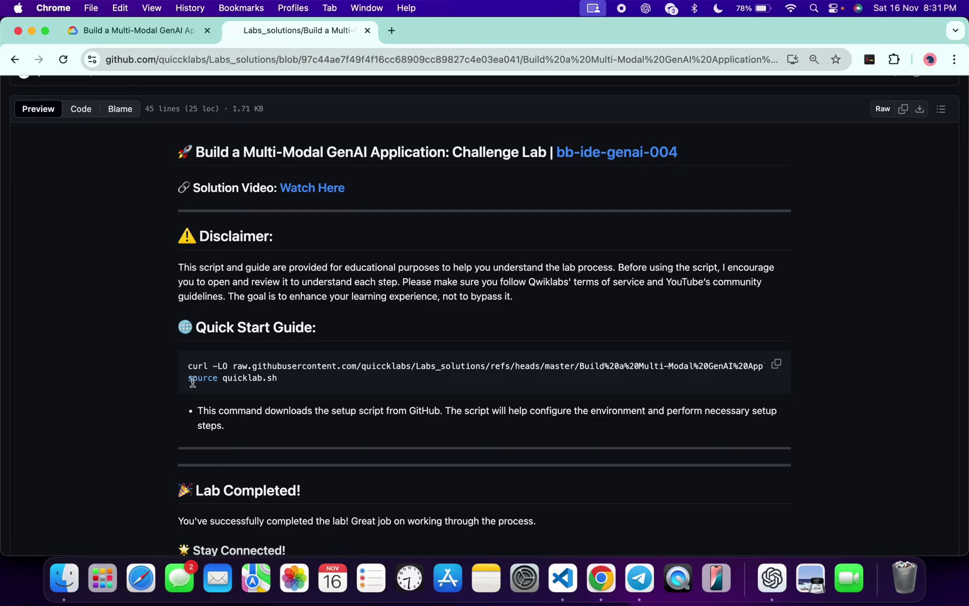
{"action": "left_click", "coordinate": [776, 365]}
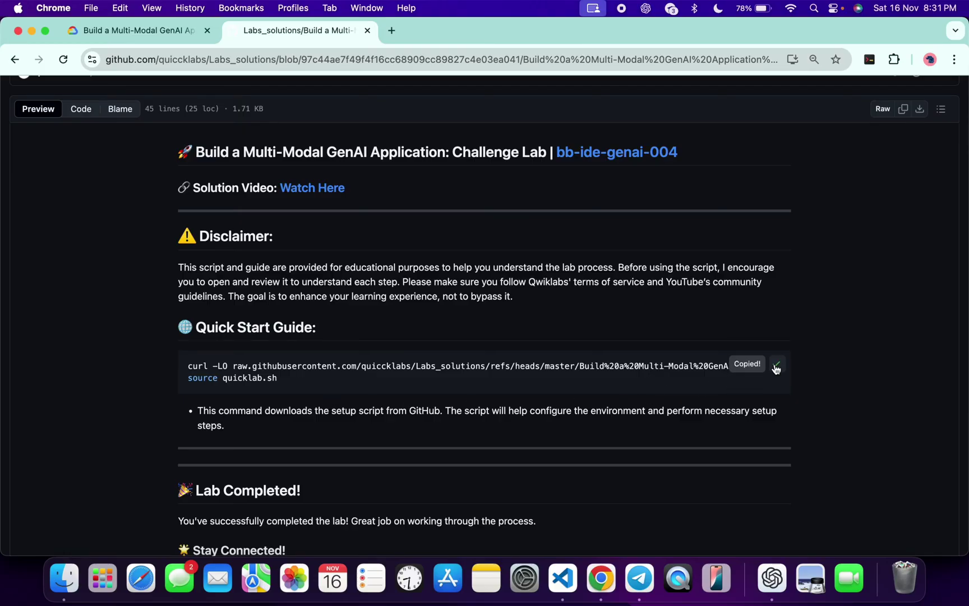
- Run the pasted quick-start setup commands in the lab terminal and enlarge the terminal pane
{"action": "left_click", "coordinate": [127, 30]}
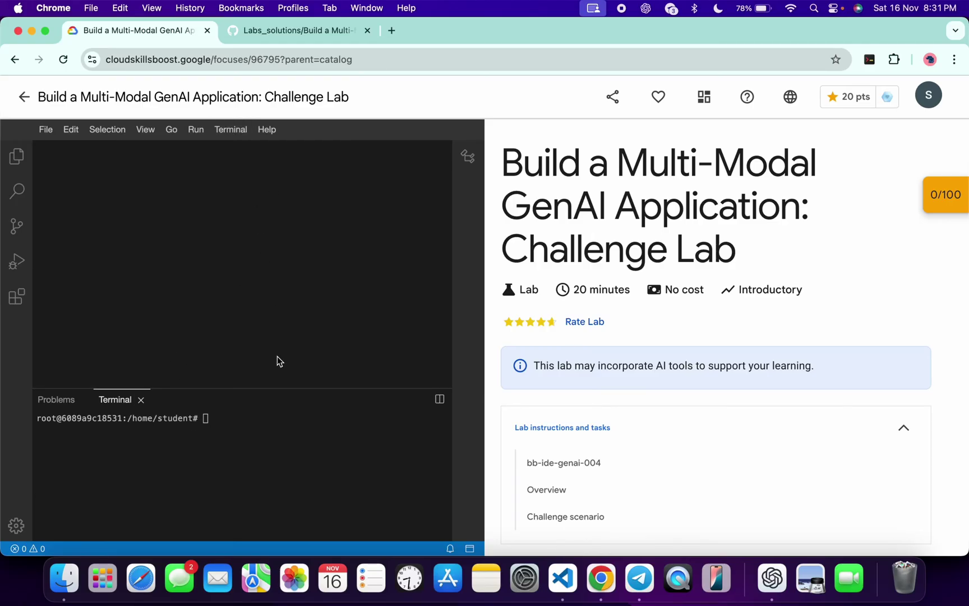
{"action": "left_click", "coordinate": [256, 428]}
{"action": "key", "text": "super+v"}
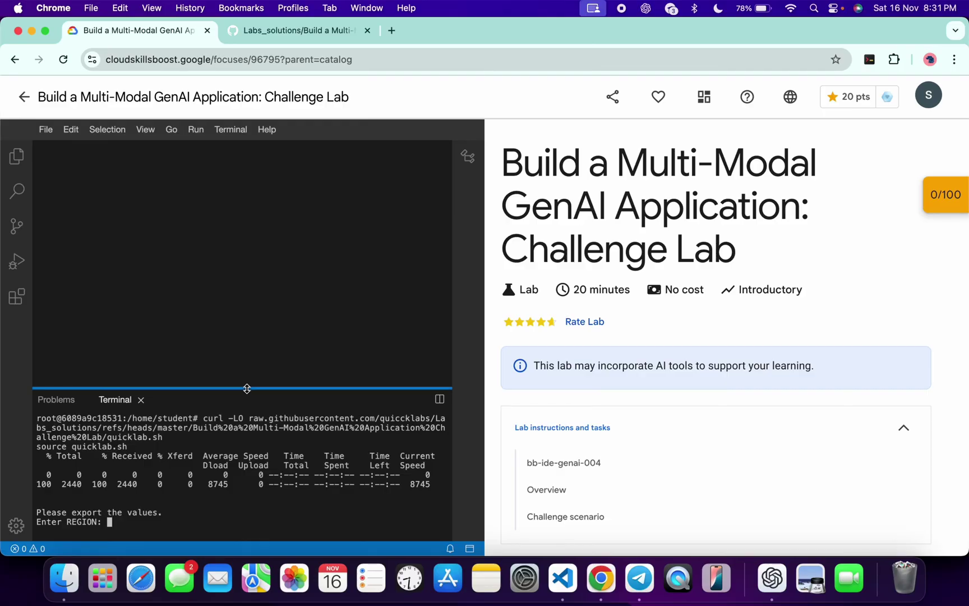
{"action": "left_click_drag", "start_coordinate": [251, 388], "coordinate": [250, 240]}
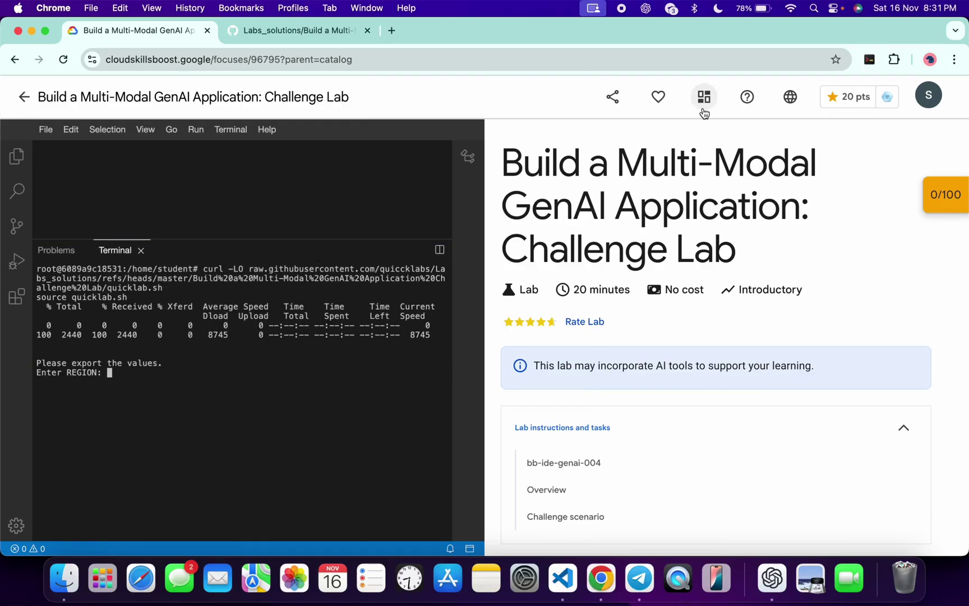
- Copy the lab's region europe-west4 and enter it at the script's prompt
{"action": "left_click", "coordinate": [703, 97]}
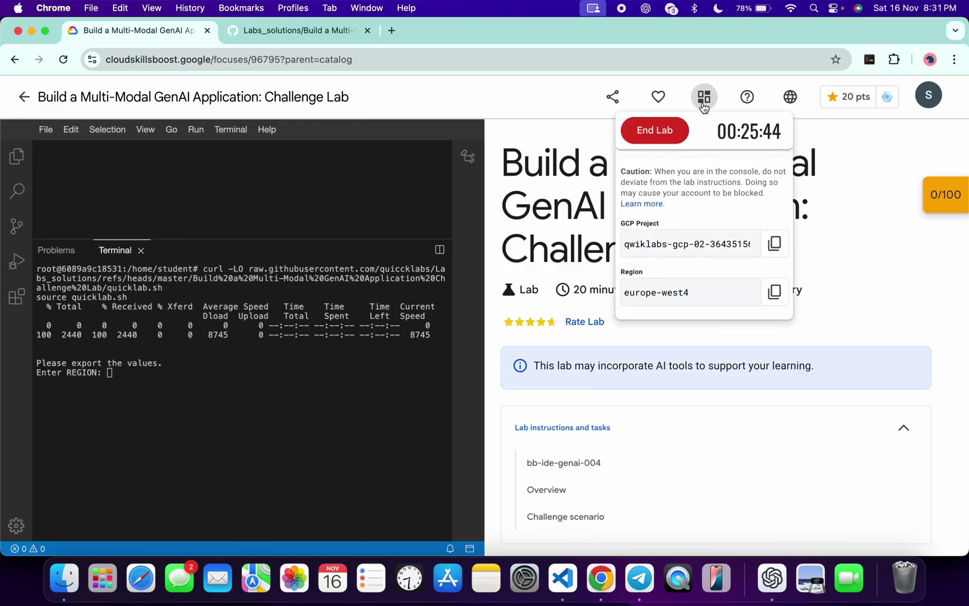
{"action": "left_click", "coordinate": [773, 292]}
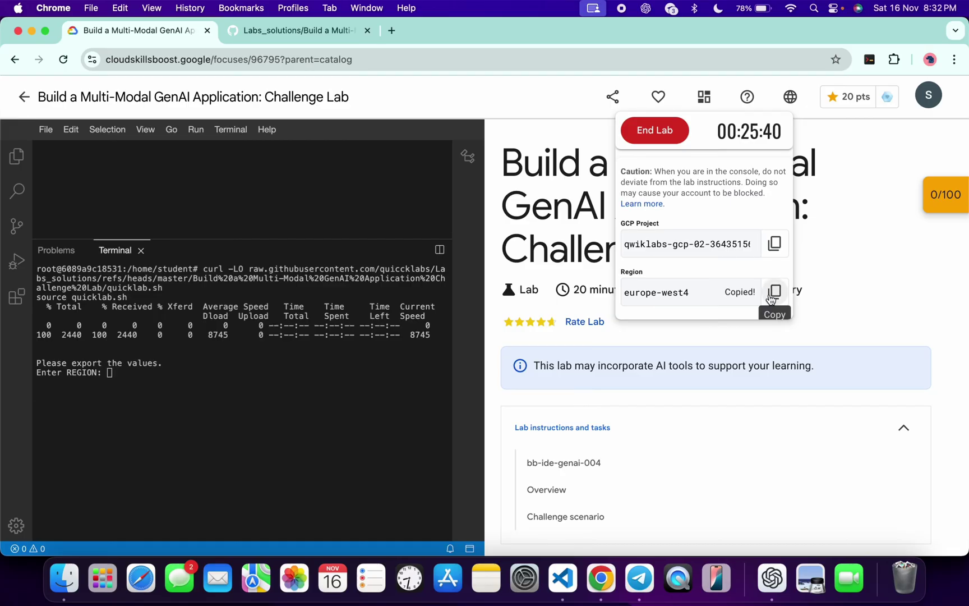
{"action": "left_click", "coordinate": [209, 429]}
{"action": "key", "text": "super+v"}
{"action": "key", "text": "Return"}
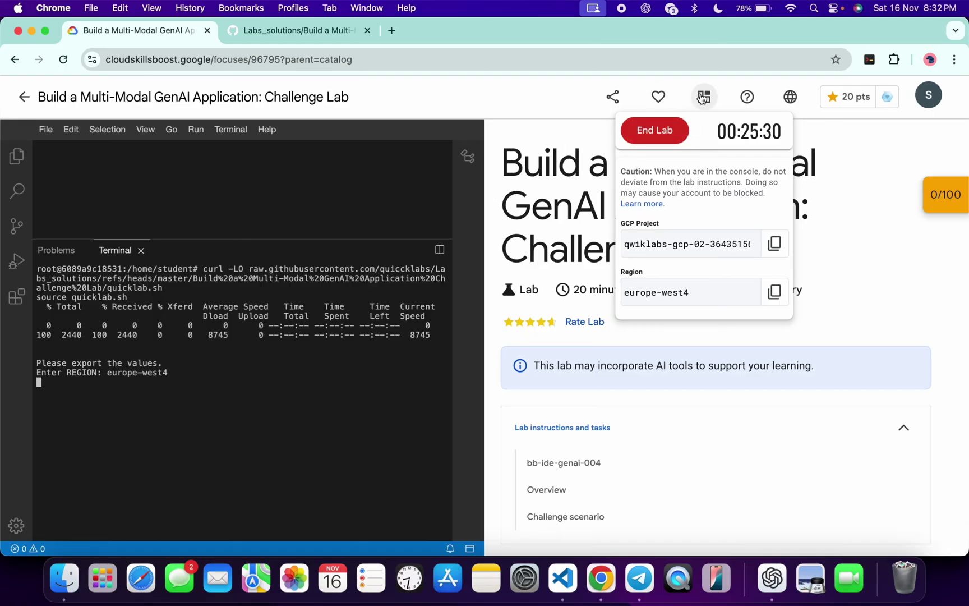
- Close the lab details popup while the script finishes printing the image descriptions
{"action": "left_click", "coordinate": [703, 97]}
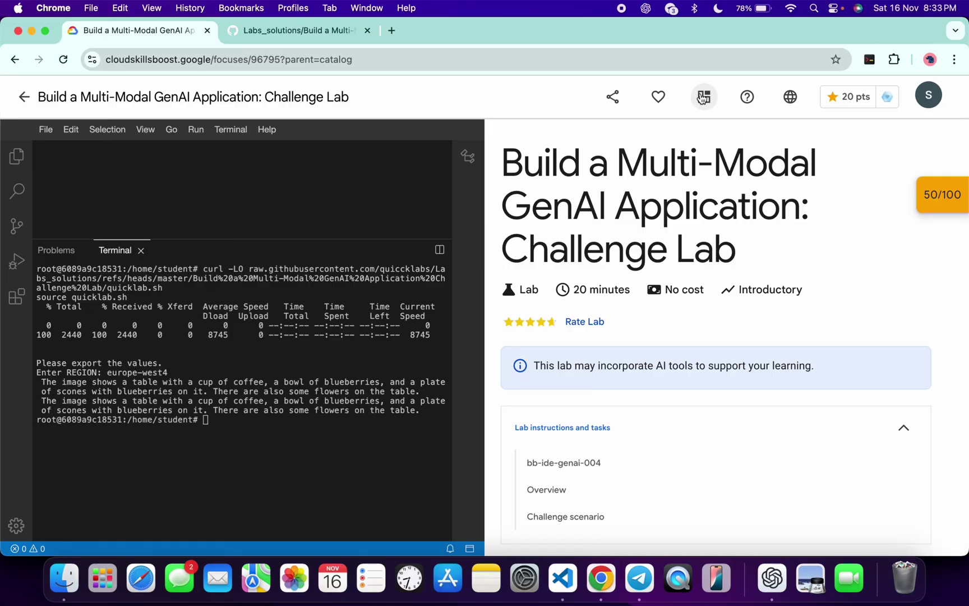
- Verify the second checkpoint for its 50 points, then collapse the Checkpoints panel
{"action": "left_click", "coordinate": [942, 195]}
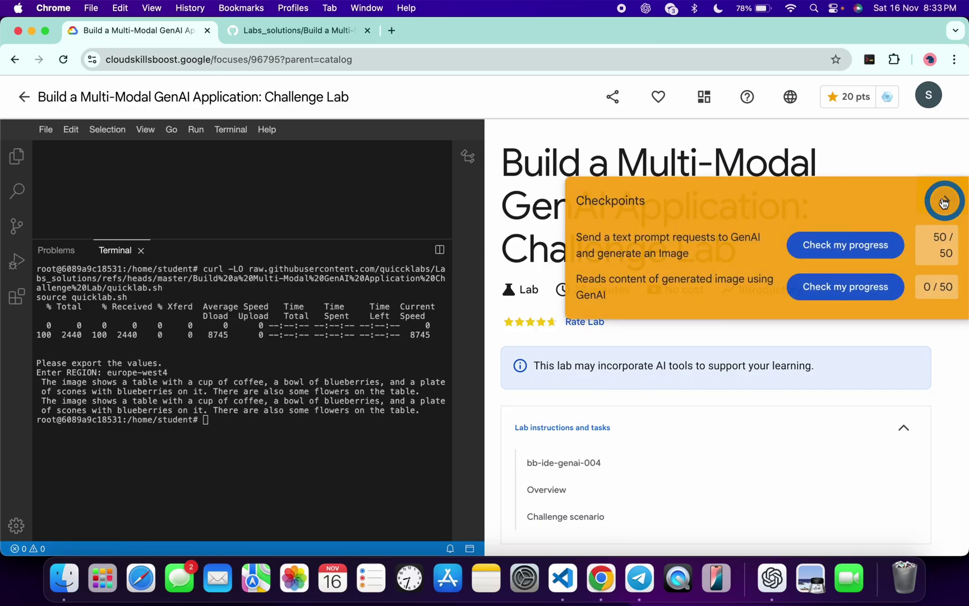
{"action": "left_click", "coordinate": [845, 285]}
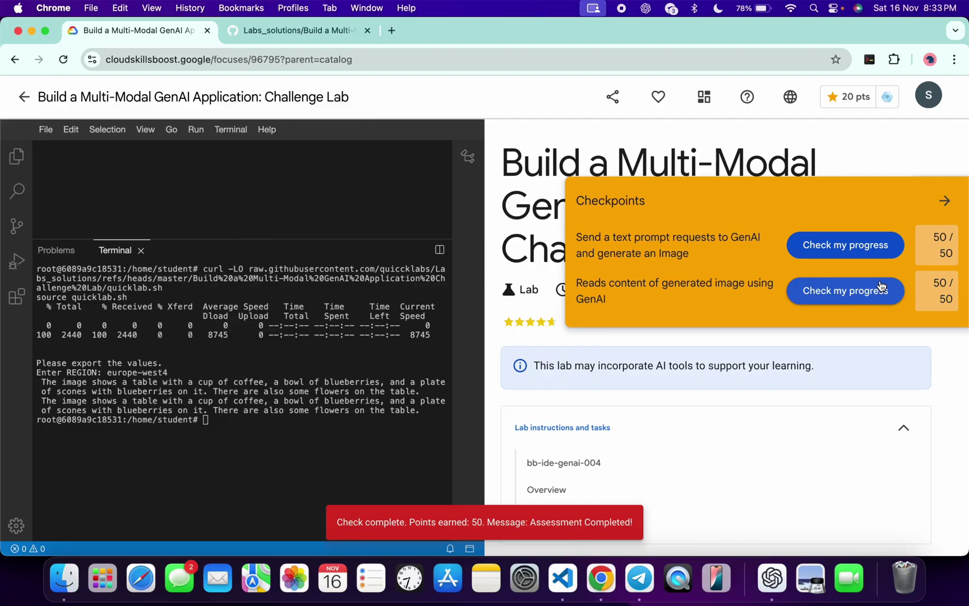
{"action": "left_click", "coordinate": [944, 200]}
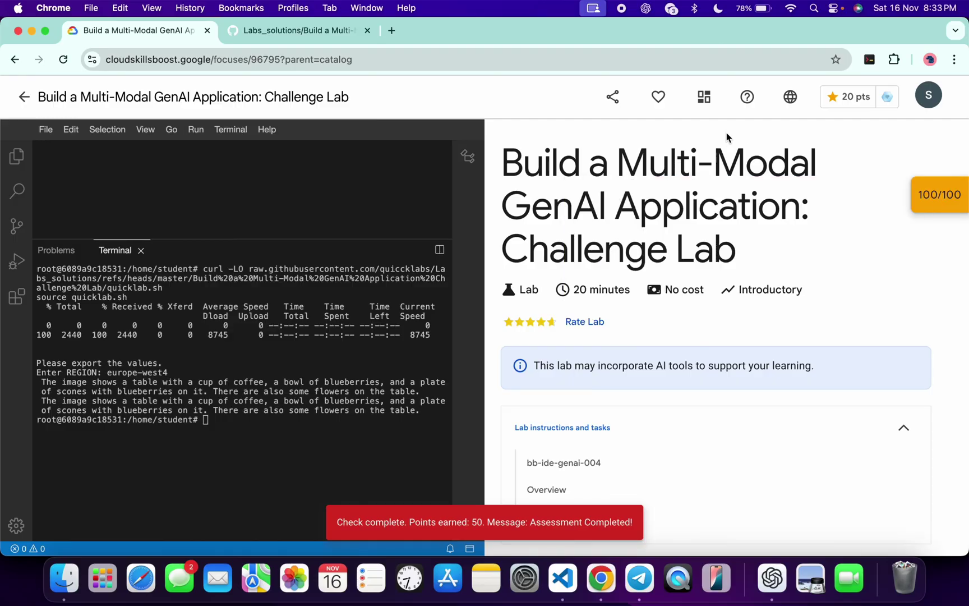